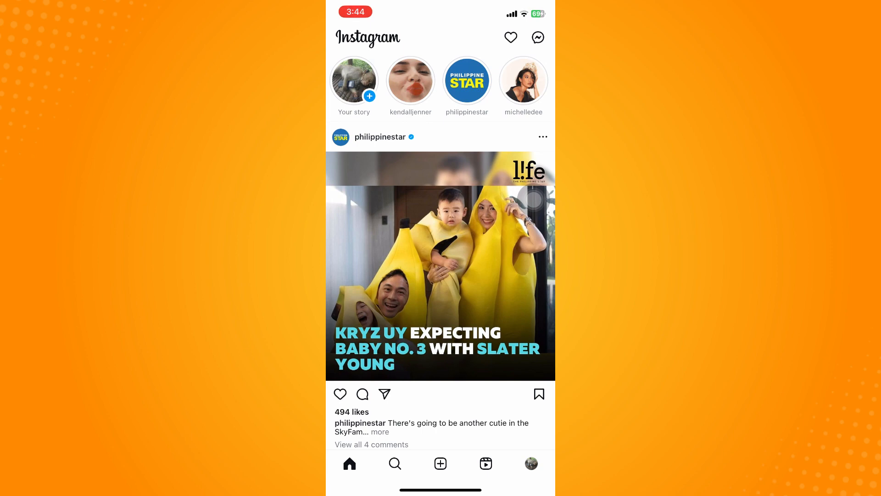
Swipe left from the feed to reach the broadcast channels message inbox.
{"action": "left_click_drag", "start_coordinate": [534, 200], "coordinate": [359, 200]}
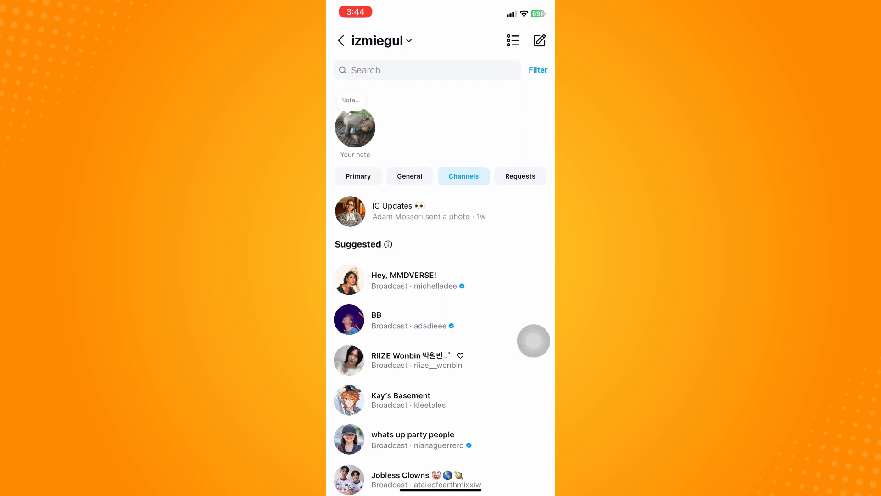
{"action": "scroll", "coordinate": [440, 310], "scroll_direction": "down", "scroll_amount": 1}
{"action": "scroll", "coordinate": [440, 309], "scroll_direction": "down", "scroll_amount": 1}
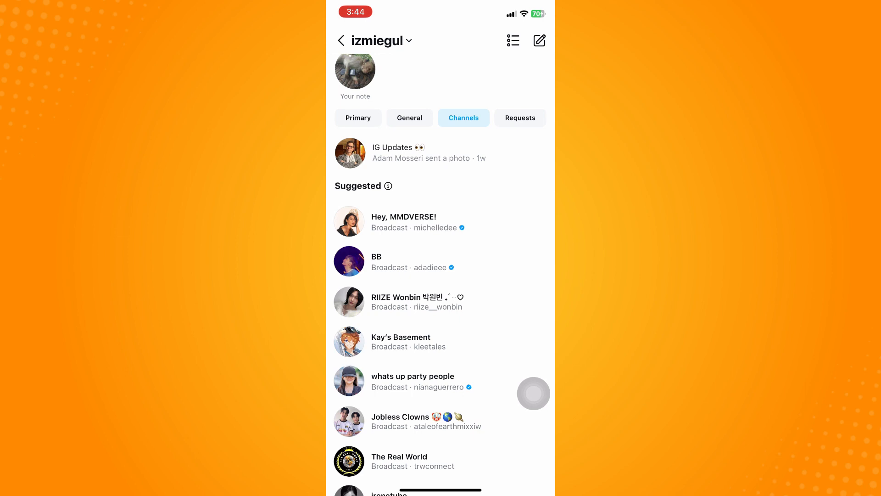
{"action": "scroll", "coordinate": [482, 276], "scroll_direction": "down", "scroll_amount": 1}
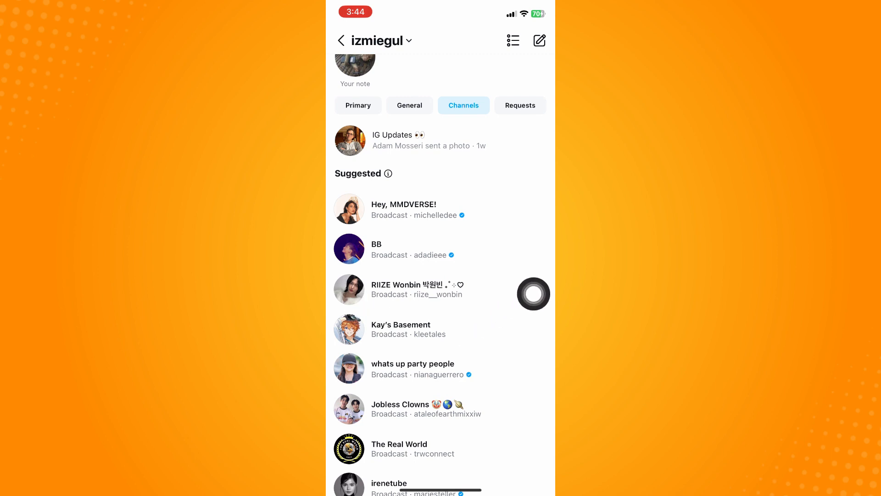
Preview the RIIZE Wonbin suggested channel, view its creator's profile, and reopen the channel from there.
{"action": "left_click", "coordinate": [413, 289]}
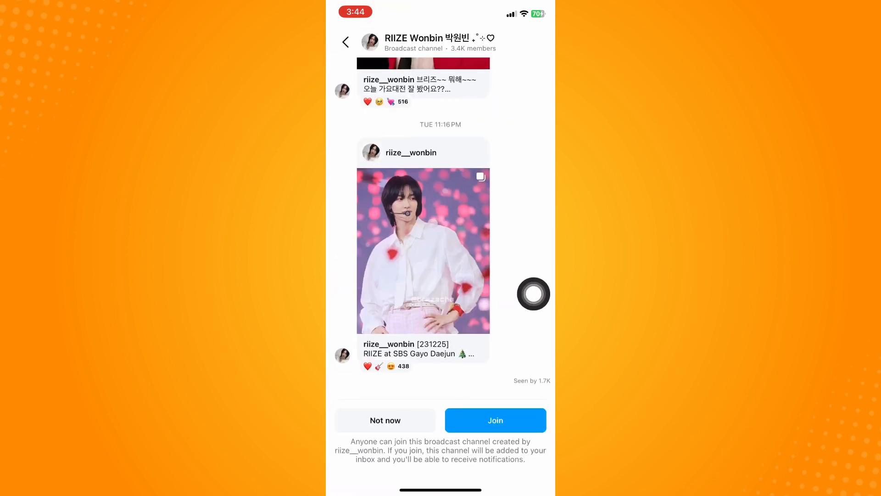
{"action": "left_click", "coordinate": [426, 40]}
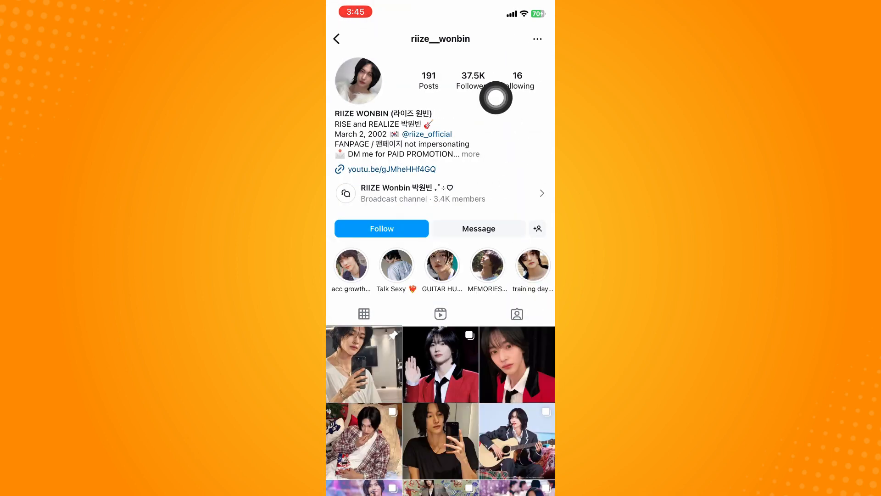
{"action": "left_click", "coordinate": [441, 192]}
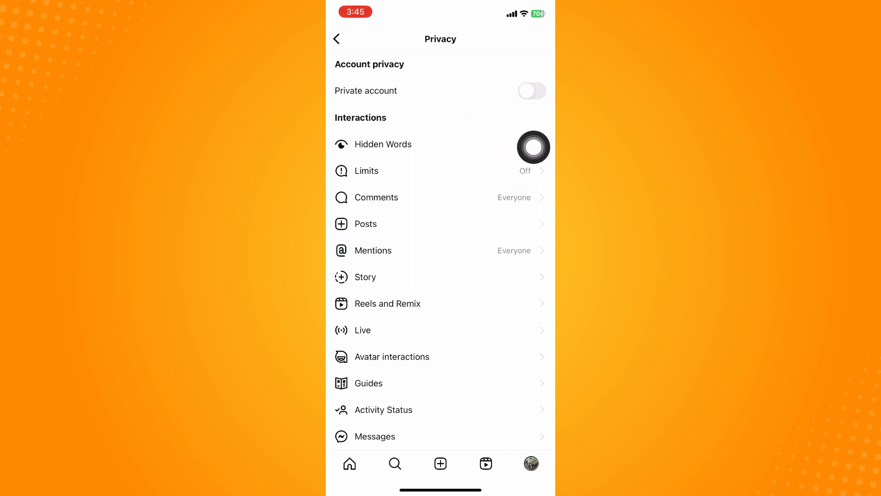
{"action": "scroll", "coordinate": [534, 146], "scroll_direction": "down", "scroll_amount": 8}
{"action": "scroll", "coordinate": [533, 147], "scroll_direction": "down", "scroll_amount": 3}
{"action": "scroll", "coordinate": [533, 146], "scroll_direction": "up", "scroll_amount": 3}
{"action": "scroll", "coordinate": [534, 145], "scroll_direction": "up", "scroll_amount": 7}
{"action": "scroll", "coordinate": [534, 146], "scroll_direction": "up", "scroll_amount": 2}
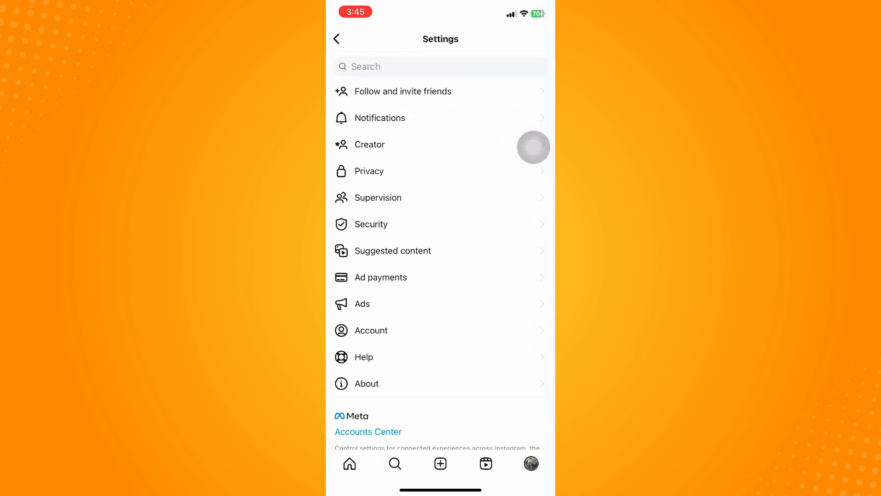
{"action": "scroll", "coordinate": [440, 248], "scroll_direction": "down", "scroll_amount": 5}
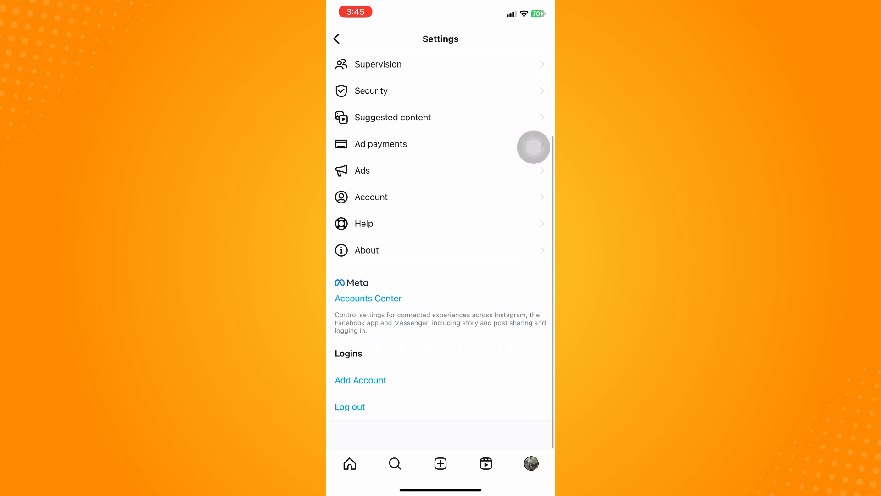
Go into the Account settings page from the main Settings list.
{"action": "left_click", "coordinate": [418, 202]}
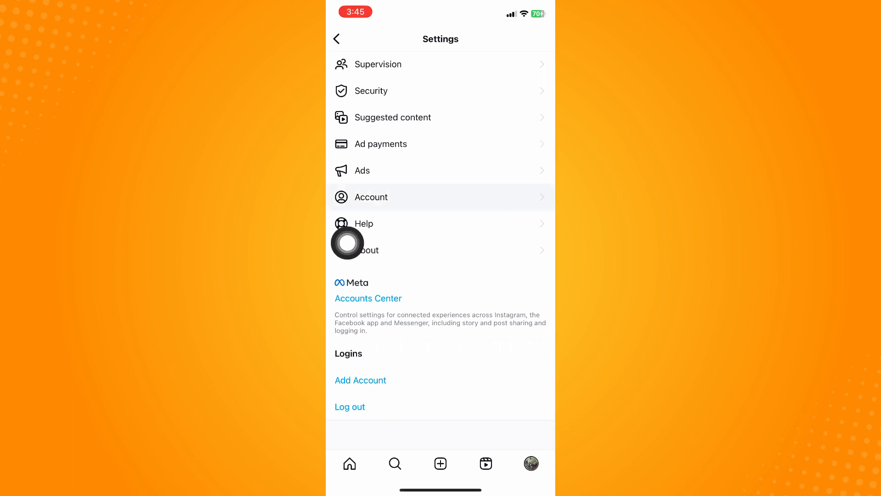
{"action": "scroll", "coordinate": [348, 242], "scroll_direction": "down", "scroll_amount": 2}
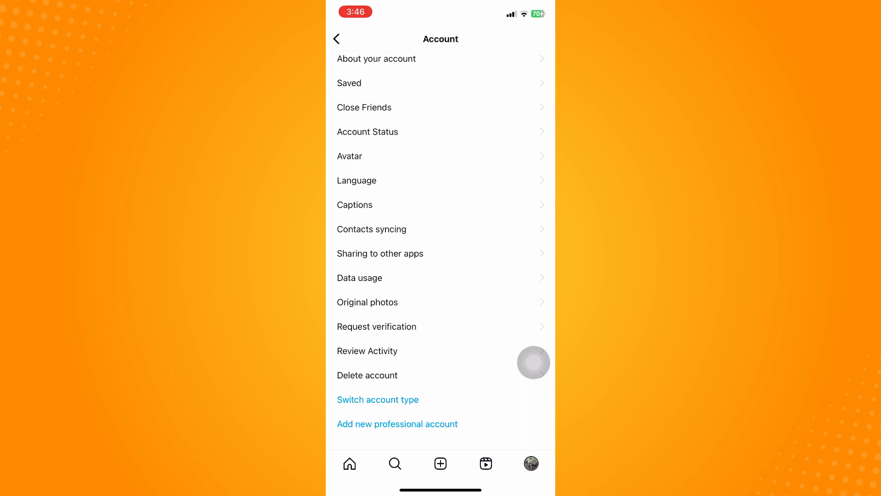
Return to Settings, enter Help and start the Report a problem flow.
{"action": "left_click", "coordinate": [337, 39]}
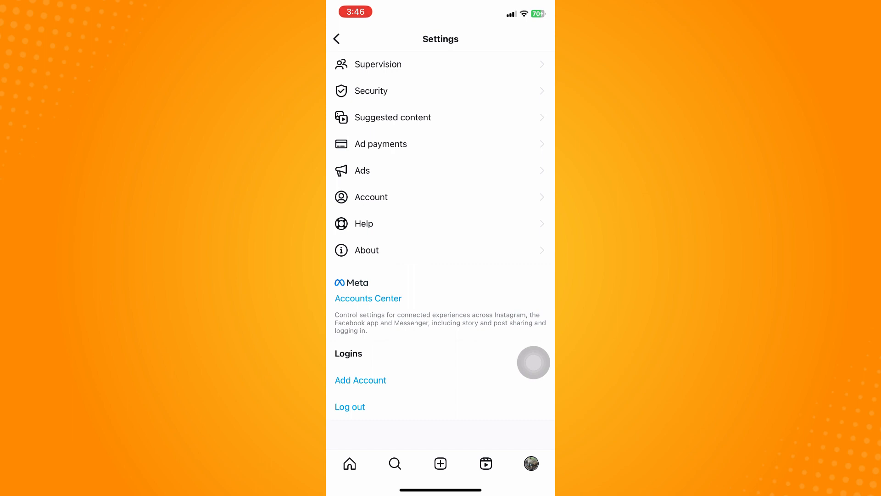
{"action": "scroll", "coordinate": [441, 241], "scroll_direction": "up", "scroll_amount": 3}
{"action": "left_click", "coordinate": [365, 348]}
{"action": "left_click", "coordinate": [370, 64]}
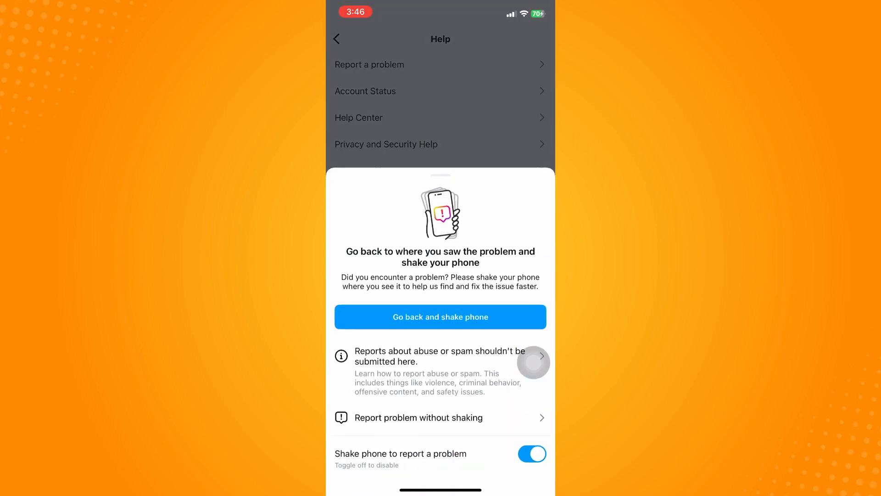
Report without shaking, include complete logs, and focus the problem description field.
{"action": "left_click", "coordinate": [441, 416]}
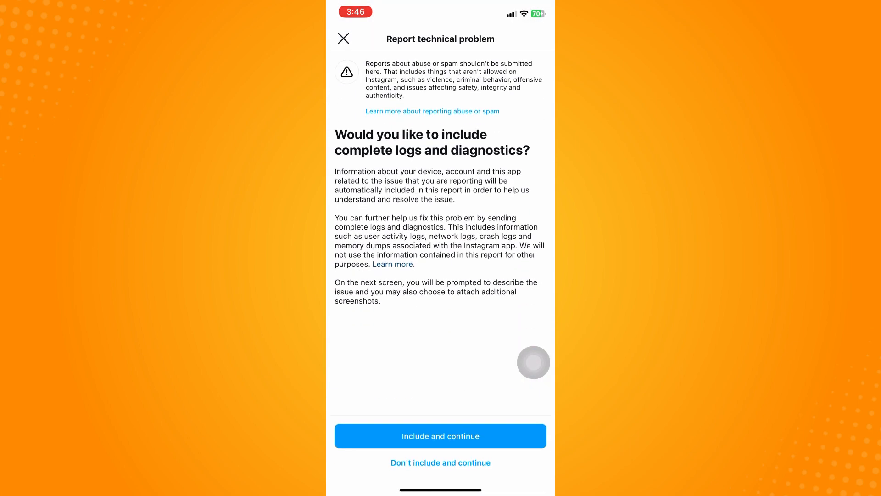
{"action": "left_click", "coordinate": [441, 436]}
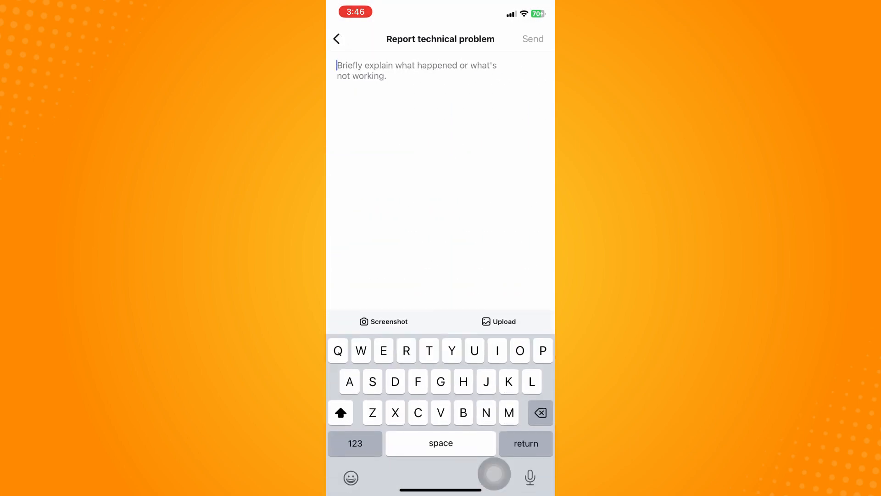
{"action": "left_click", "coordinate": [341, 69]}
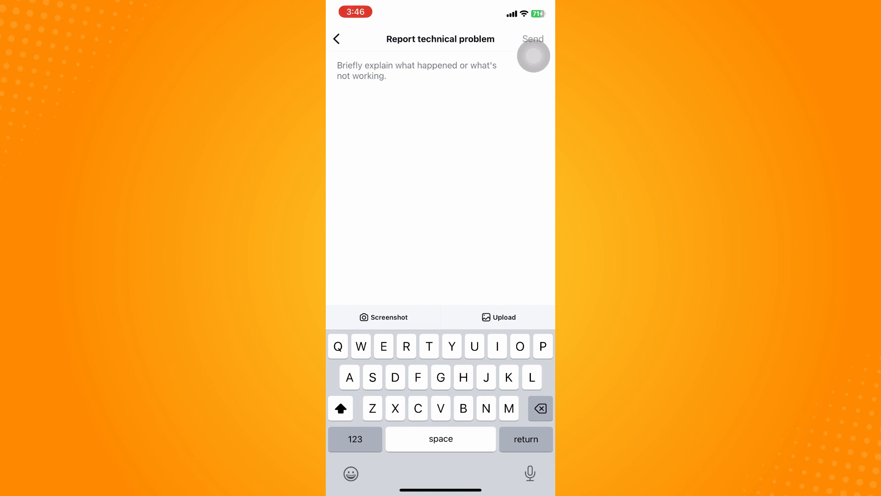
Leave Instagram for the iPhone home screen with the report unsent.
{"action": "key", "text": "super"}
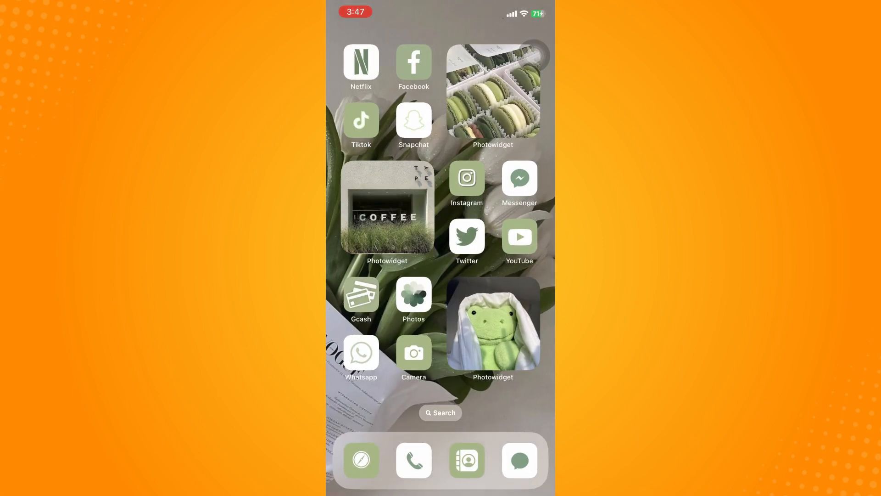